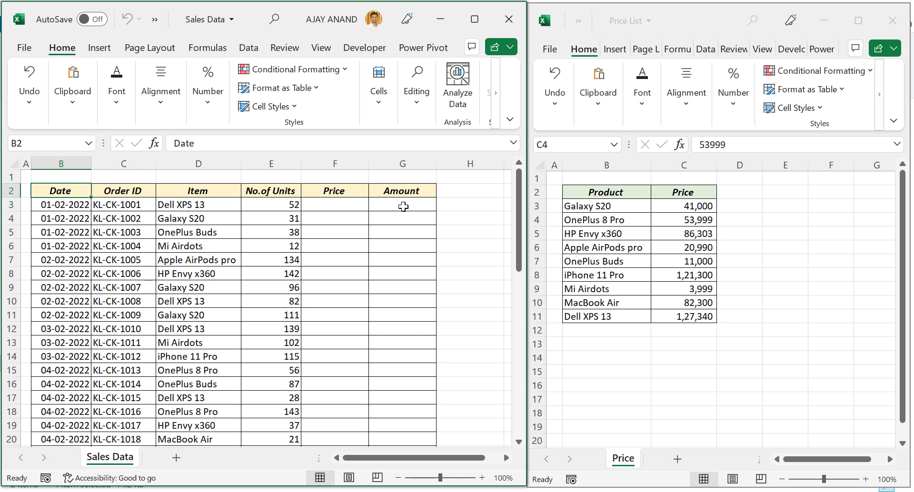
pyautogui.scroll(-2, 200, 295)
pyautogui.scroll(2, 207, 302)
pyautogui.click(625, 25)
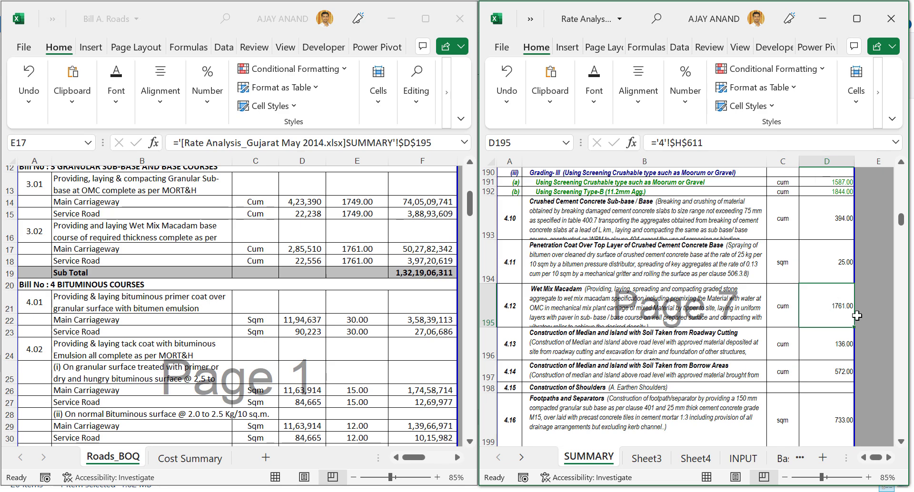
pyautogui.scroll(-4, 607, 272)
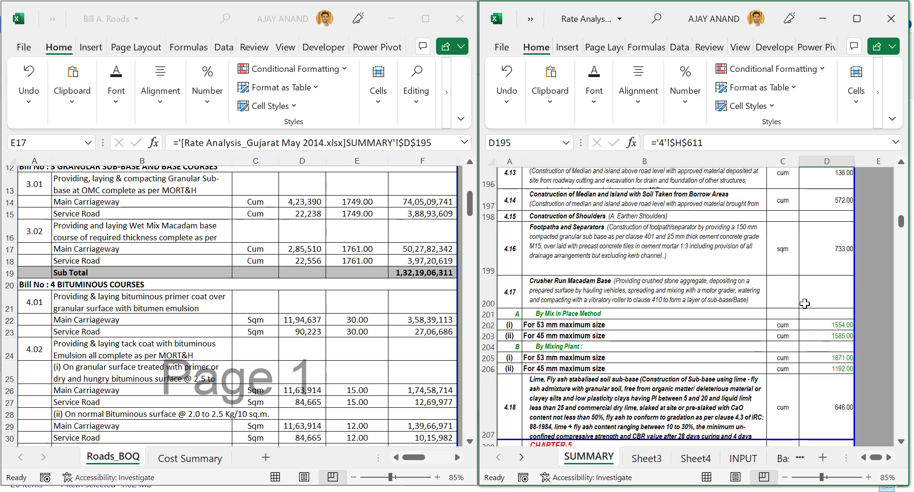
pyautogui.scroll(-3, 778, 361)
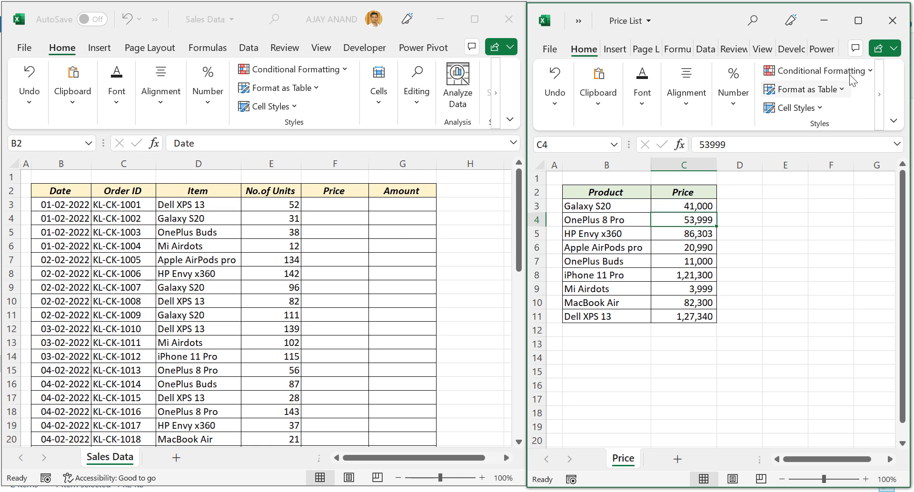
# Maximize the Price List workbook and minimize it, leaving the Sales Data workbook maximized for editing
pyautogui.click(859, 26)
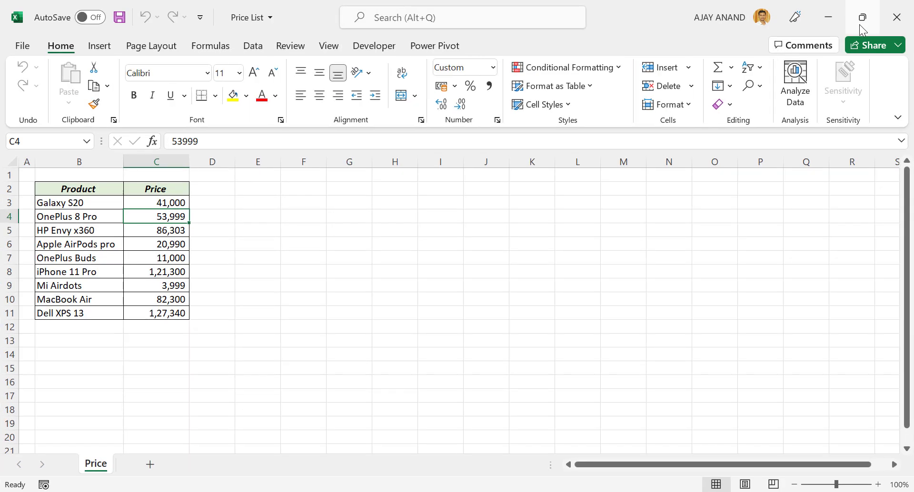
pyautogui.click(832, 18)
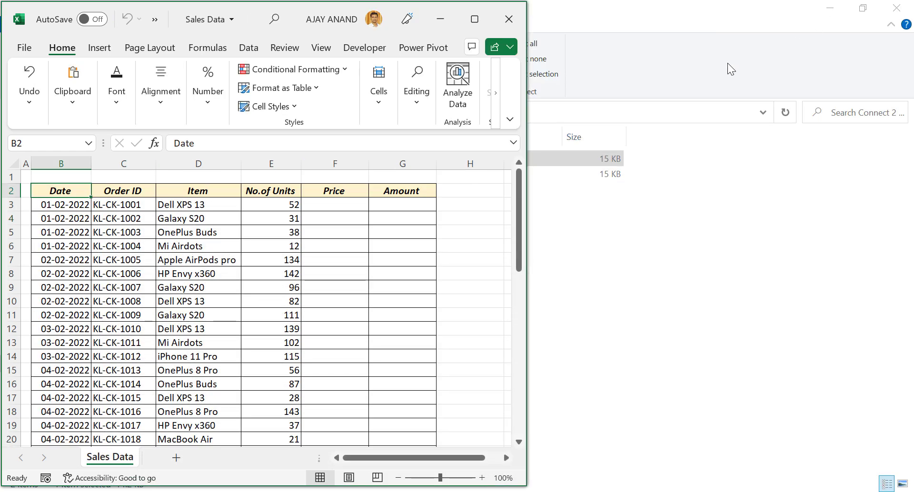
pyautogui.click(484, 24)
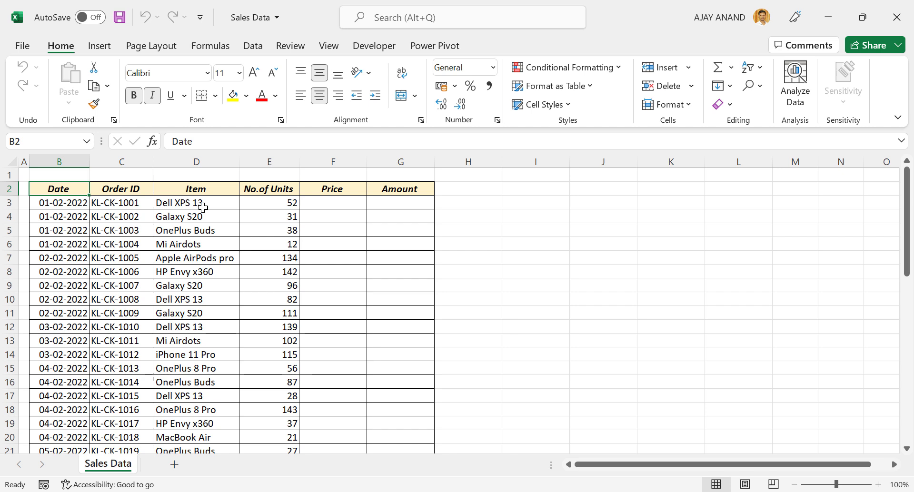
# Begin a VLOOKUP formula in Price cell F3 of Sales Data with item cell D3 as the lookup value
pyautogui.click(316, 203)
pyautogui.write('=')
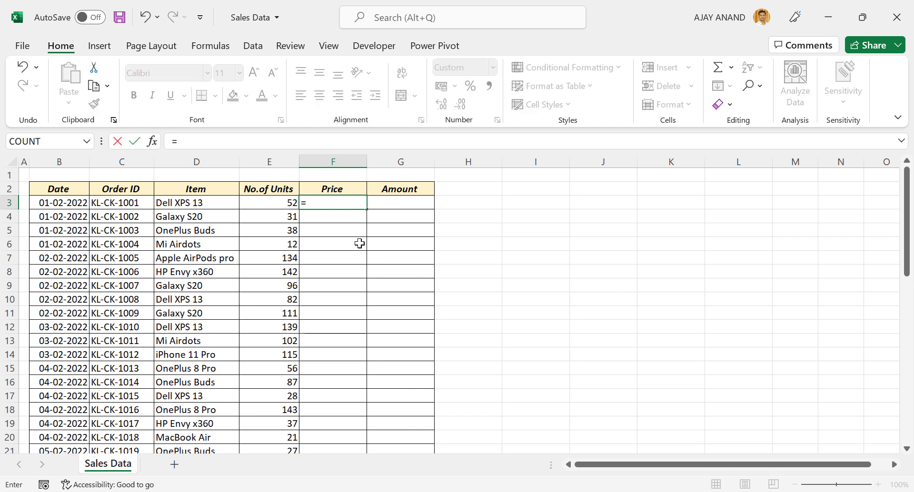
pyautogui.write('VLOOKUP(')
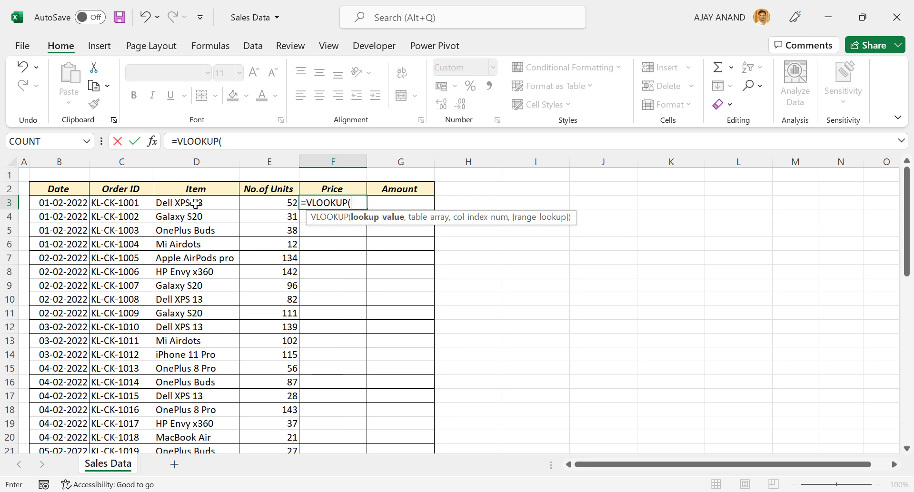
pyautogui.click(215, 206)
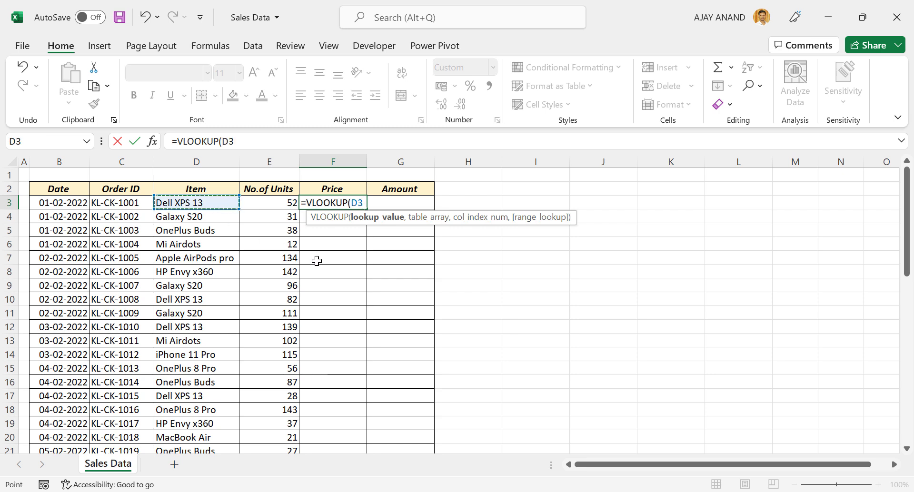
pyautogui.write(',')
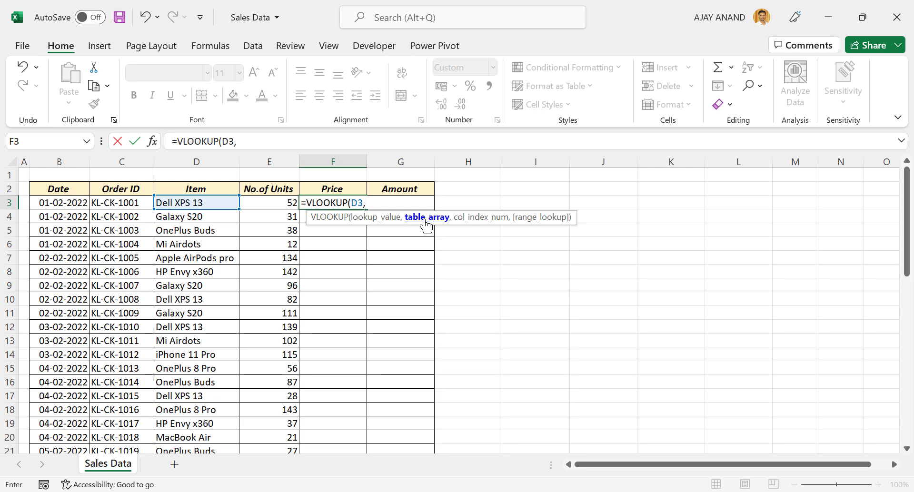
# Switch to the Price List workbook and supply its product and price range $B$3:$C$11 as the VLOOKUP table array
pyautogui.click(333, 51)
pyautogui.click(816, 105)
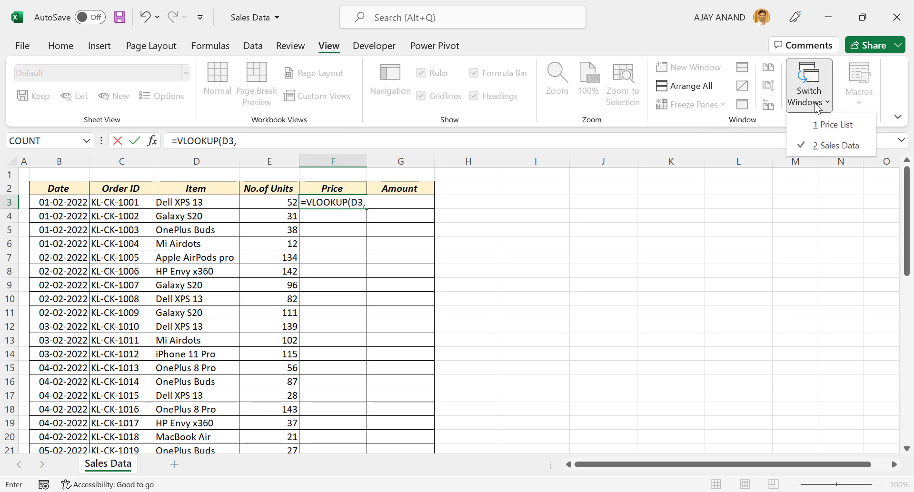
pyautogui.click(825, 124)
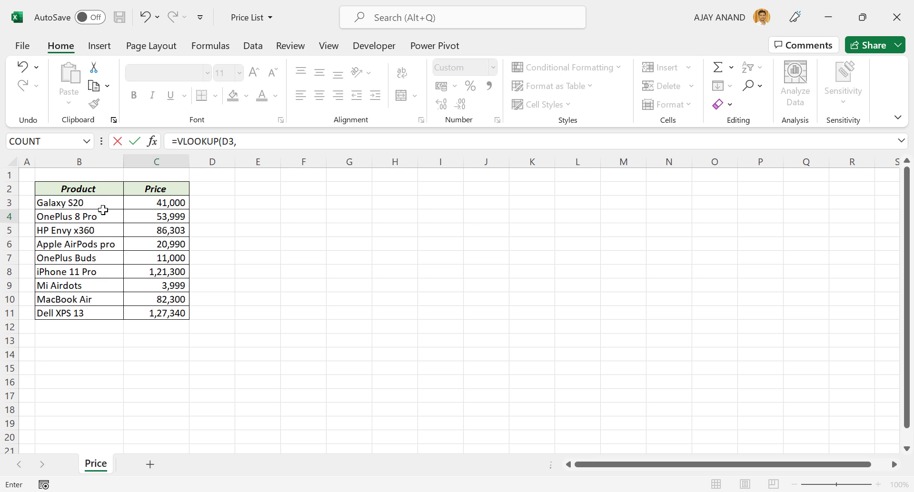
pyautogui.moveTo(95, 203); pyautogui.dragTo(164, 314)
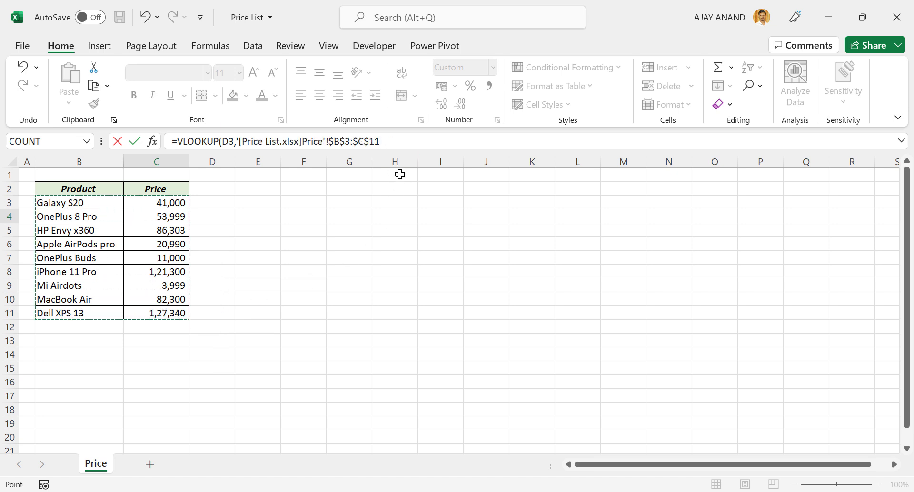
pyautogui.write(',')
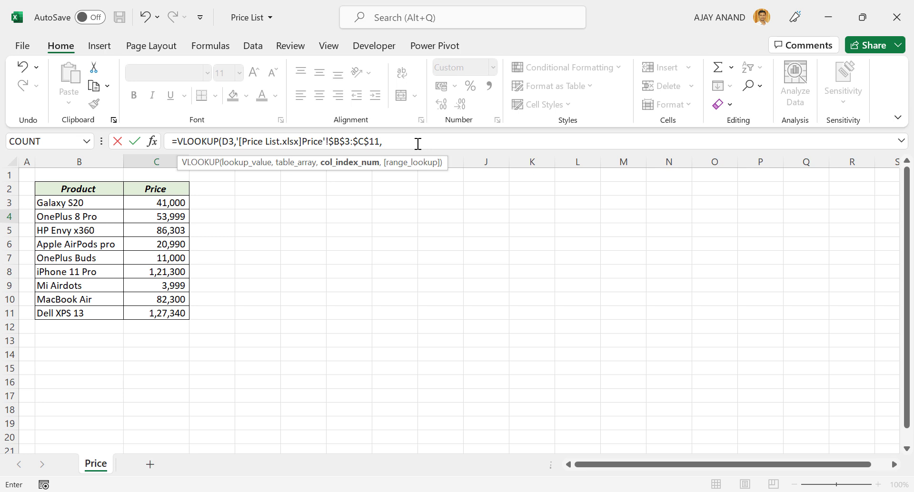
# Complete the VLOOKUP formula with column index 2 and FALSE for an exact match
pyautogui.write(',')
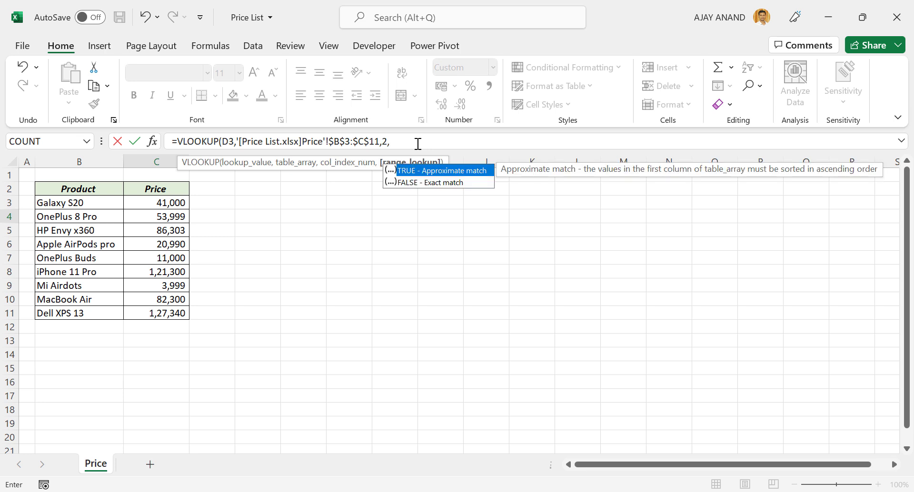
pyautogui.doubleClick(437, 184)
pyautogui.write(')')
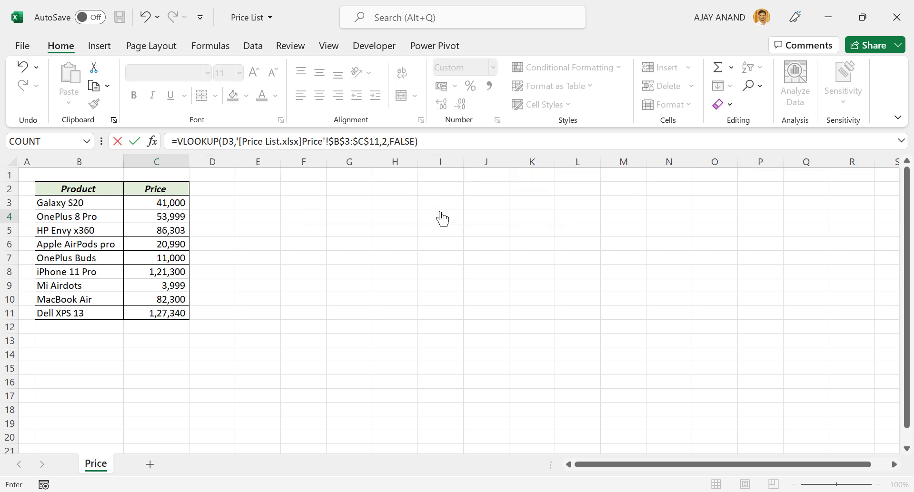
pyautogui.press('Return')
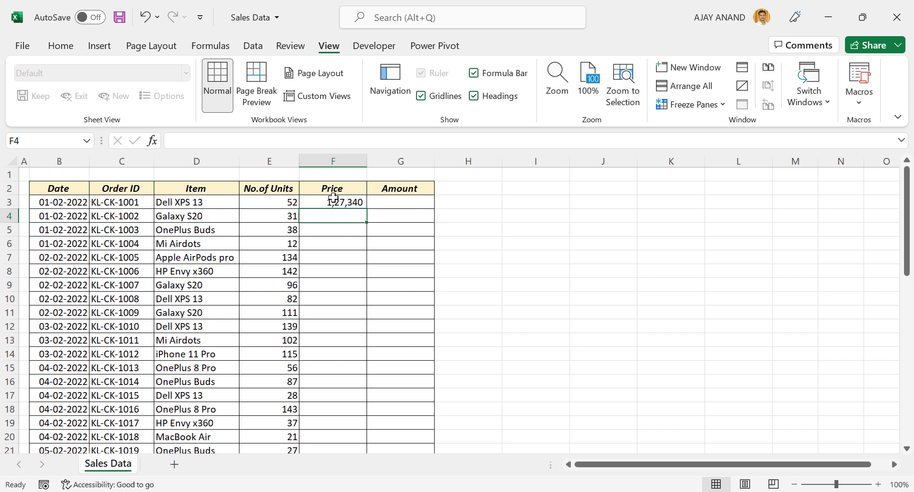
# Glance at the Price List workbook and fill the F3 VLOOKUP formula down the whole Price column of Sales Data
pyautogui.moveTo(229, 491)
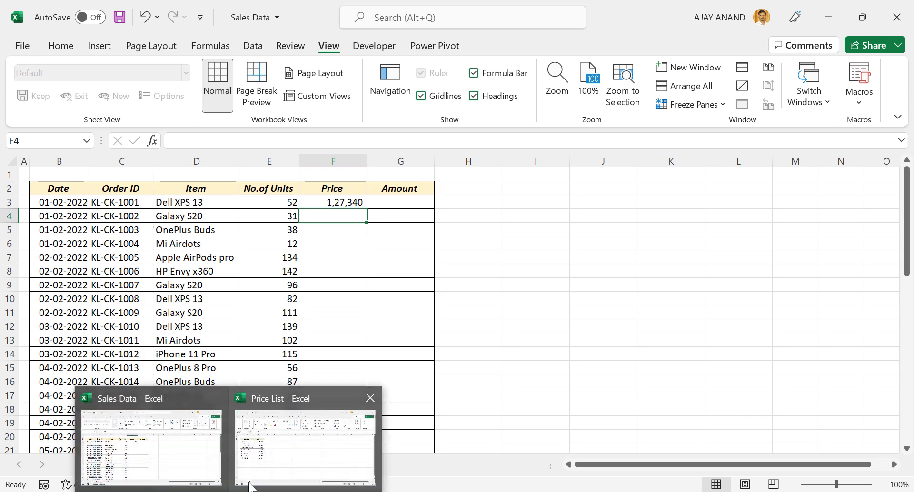
pyautogui.click(277, 441)
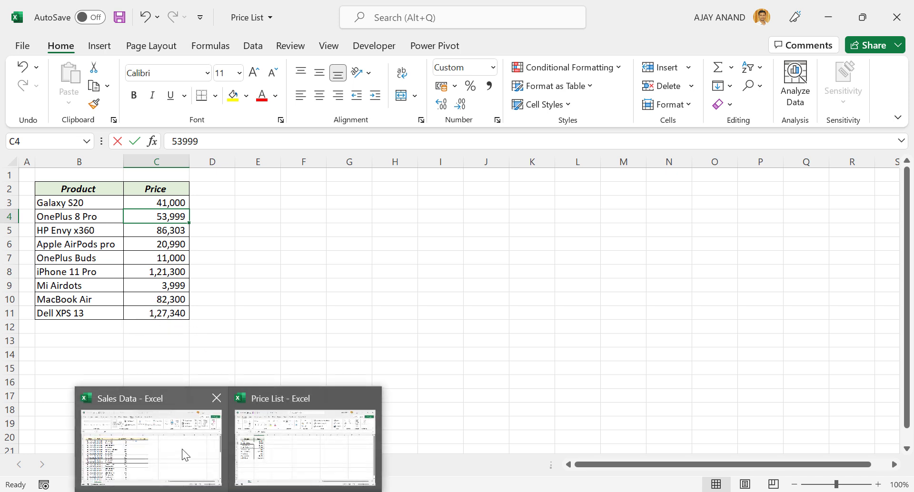
pyautogui.click(186, 453)
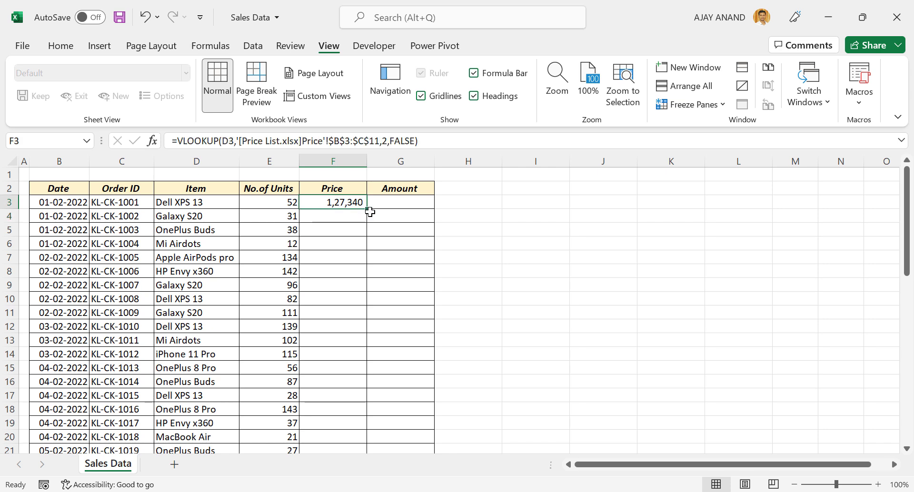
pyautogui.doubleClick(369, 209)
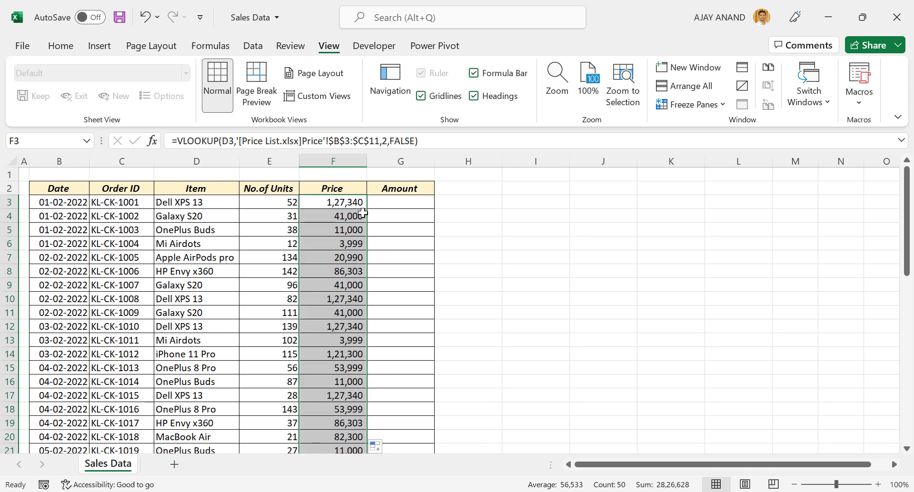
pyautogui.click(209, 340)
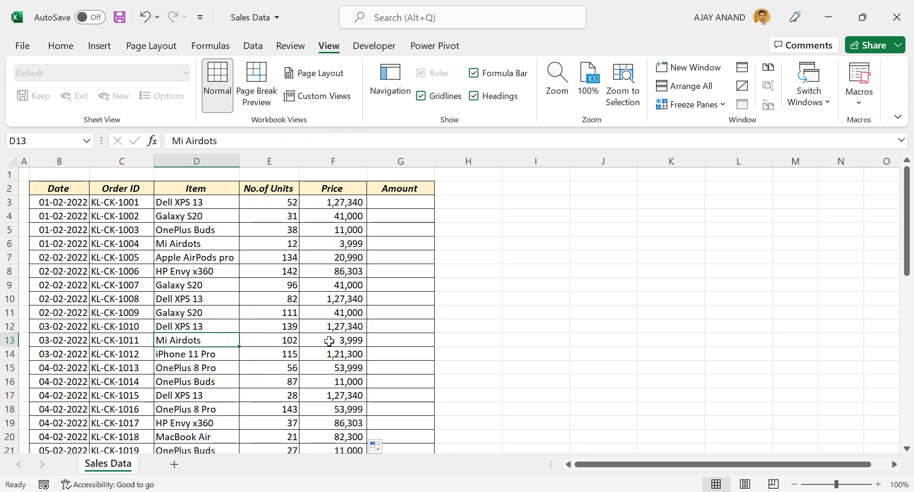
# Set the OnePlus Buds price to 12500 in the Price List workbook and return to Sales Data to check the linked prices
pyautogui.click(266, 471)
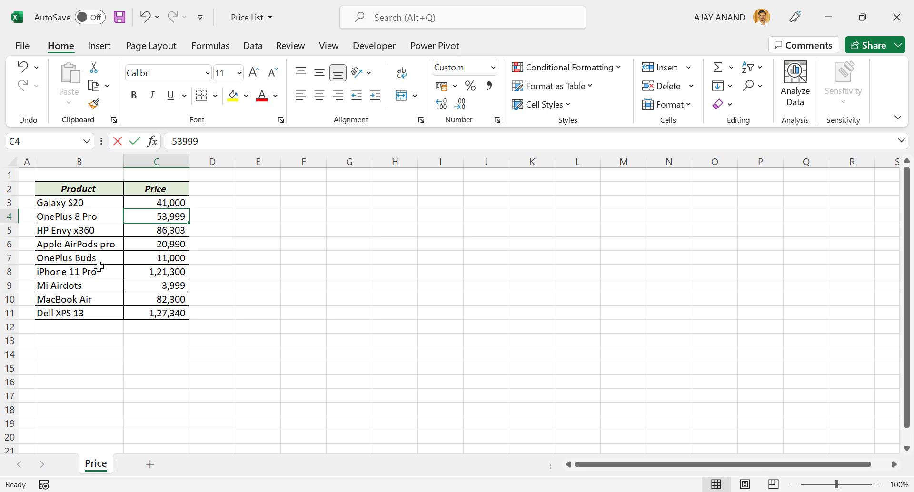
pyautogui.click(148, 261)
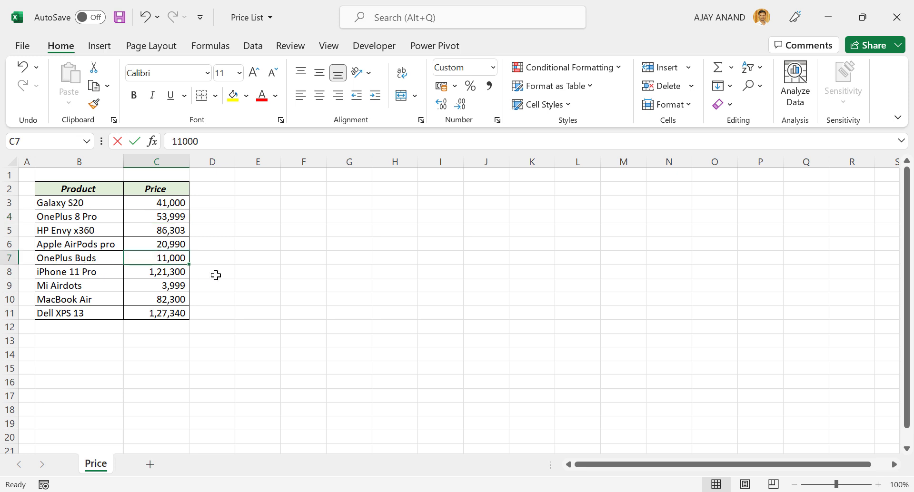
pyautogui.write('12500')
pyautogui.press('Return')
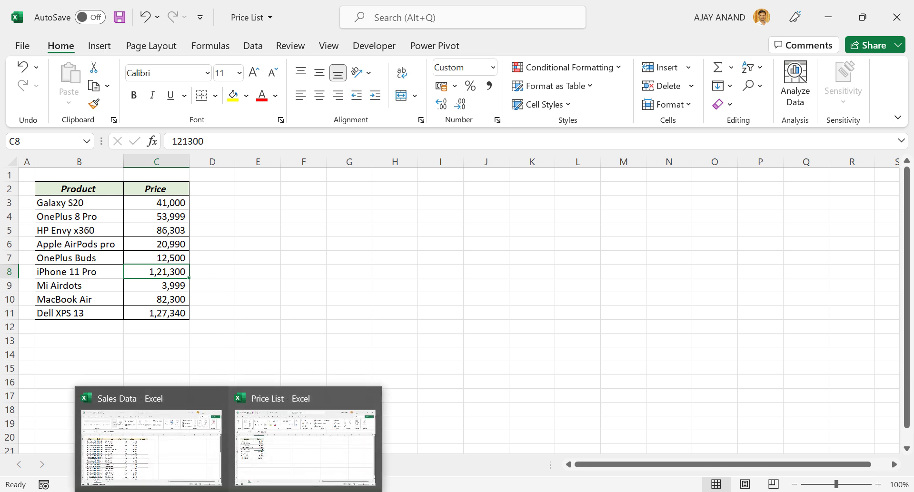
pyautogui.click(176, 444)
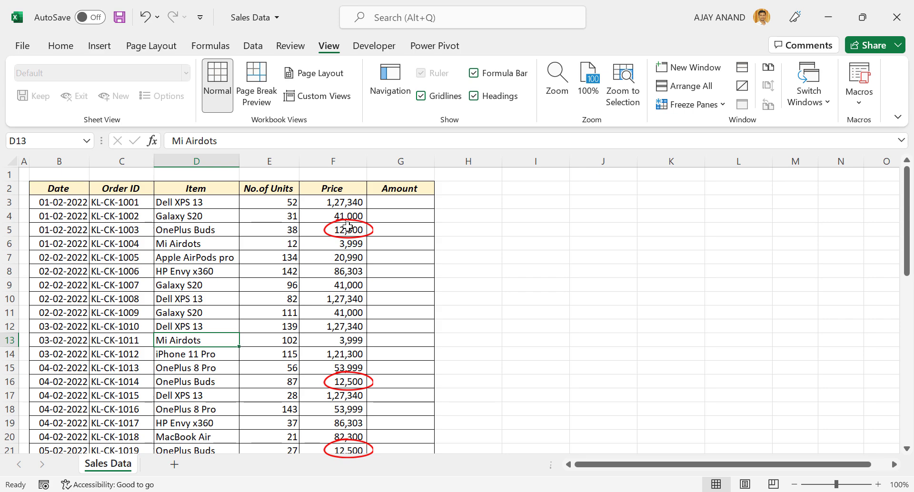
# Calculate the first Amount in cell G3 as units times price with the formula =E3*F3
pyautogui.click(391, 205)
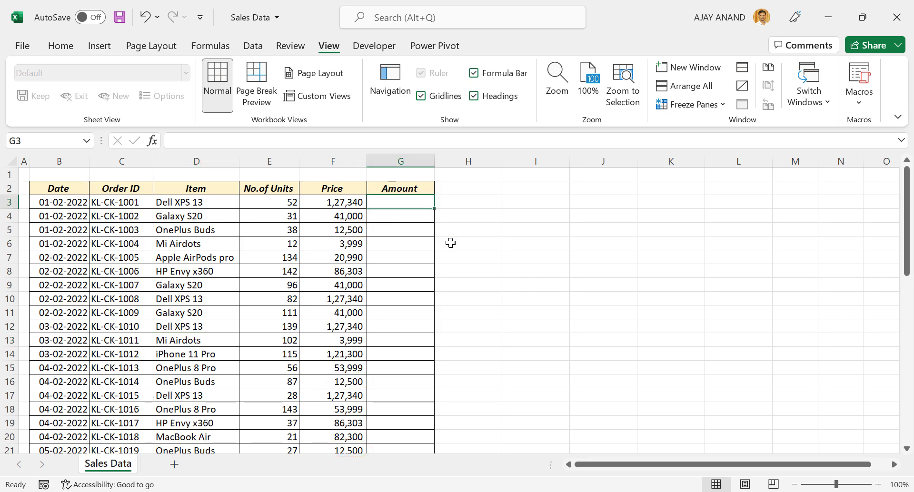
pyautogui.write('=')
pyautogui.click(285, 206)
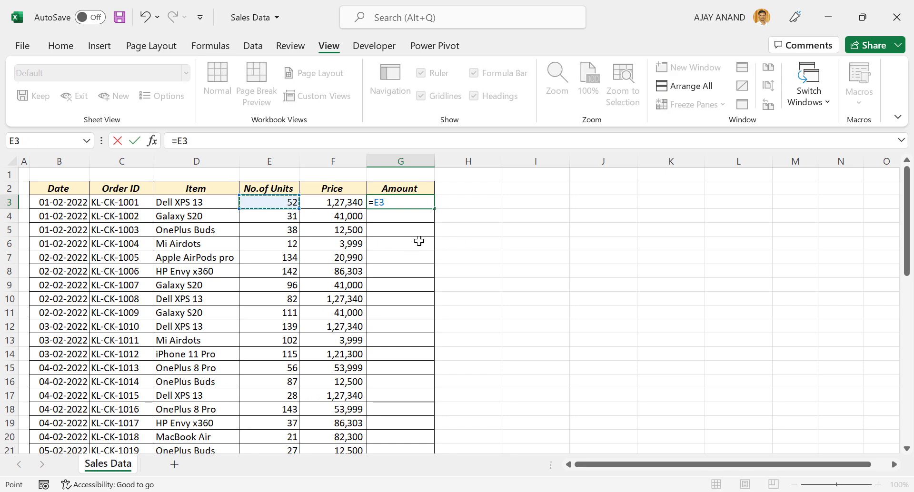
pyautogui.write('*')
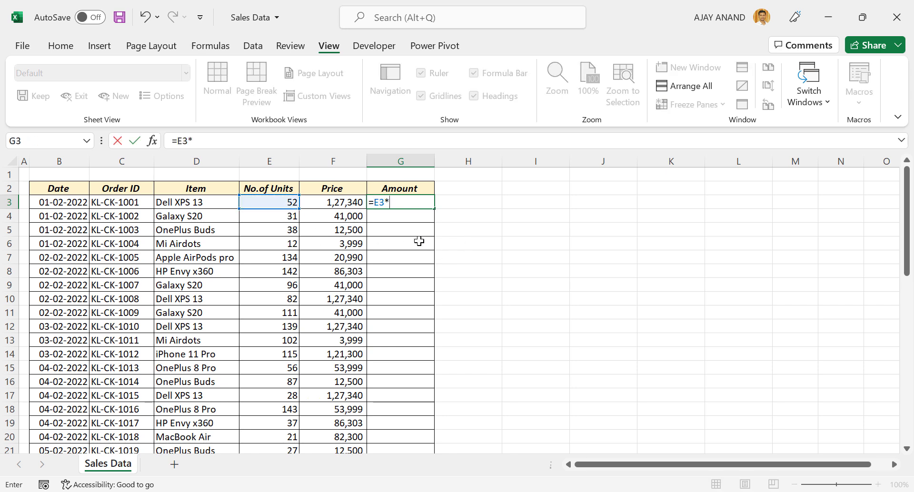
pyautogui.click(344, 203)
pyautogui.press('Return')
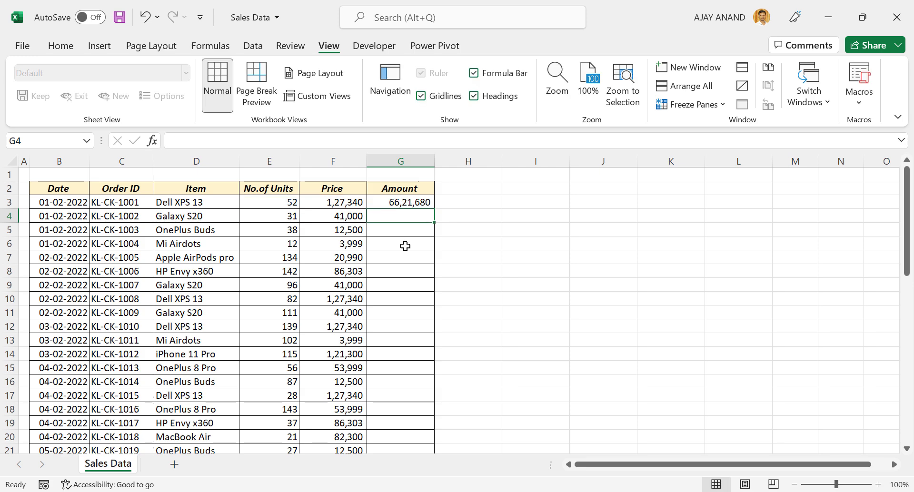
# Fill the Amount formula from G3 down the whole column and review the filled rows
pyautogui.click(421, 202)
pyautogui.doubleClick(435, 210)
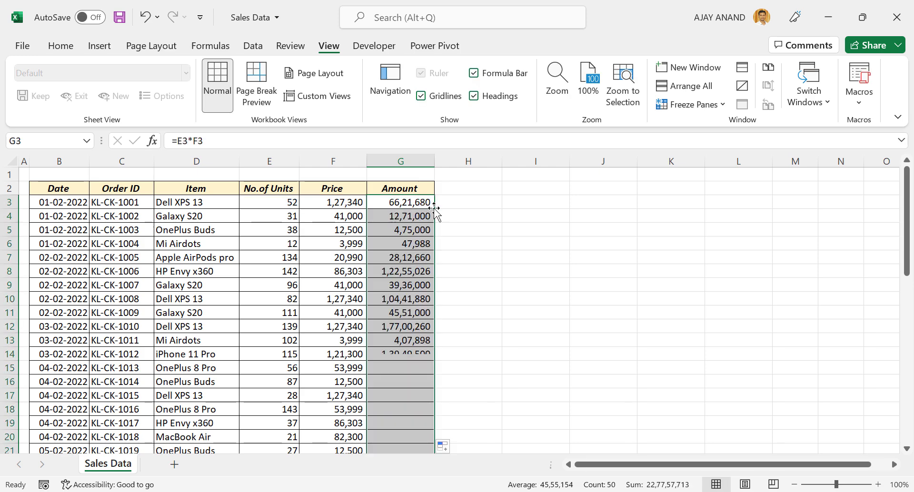
pyautogui.click(400, 285)
pyautogui.scroll(-13, 311, 351)
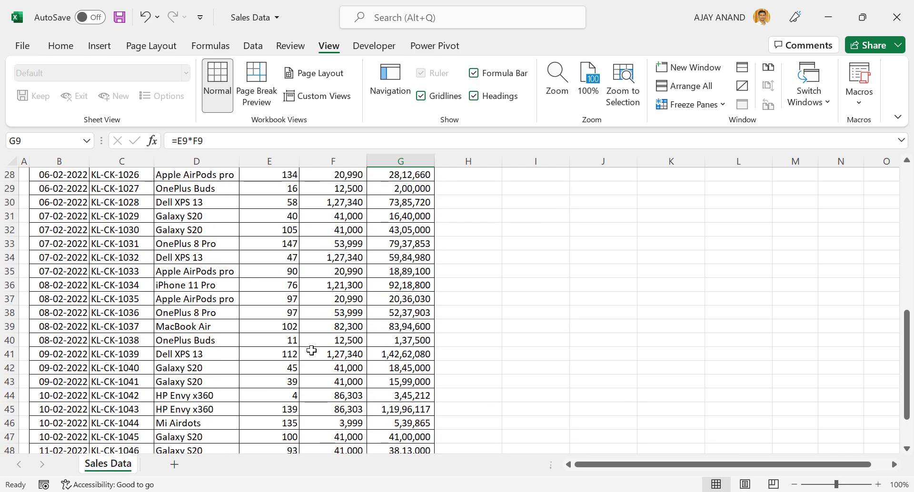
pyautogui.scroll(13, 311, 351)
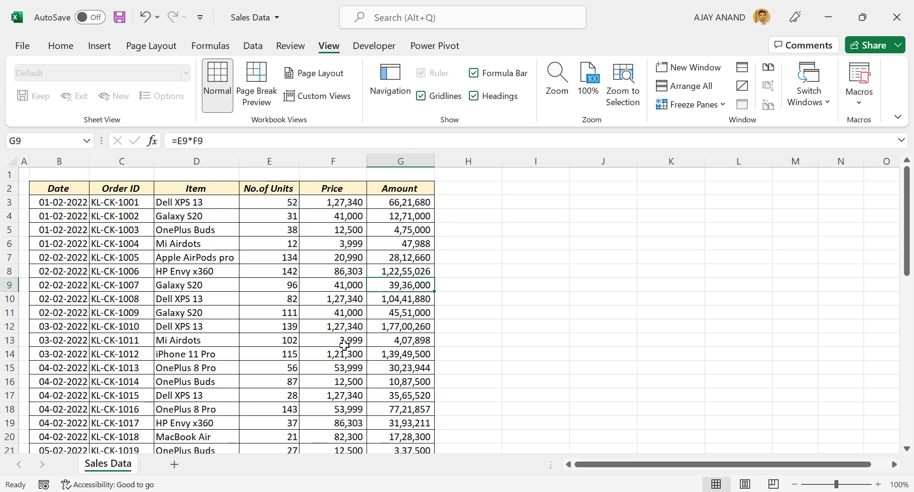
# Close the Sales Data workbook and save its changes
pyautogui.click(900, 29)
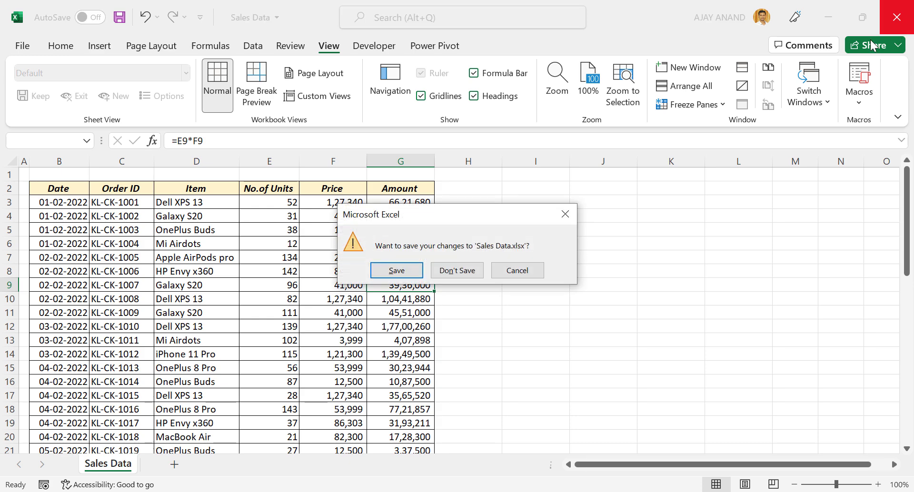
pyautogui.click(402, 269)
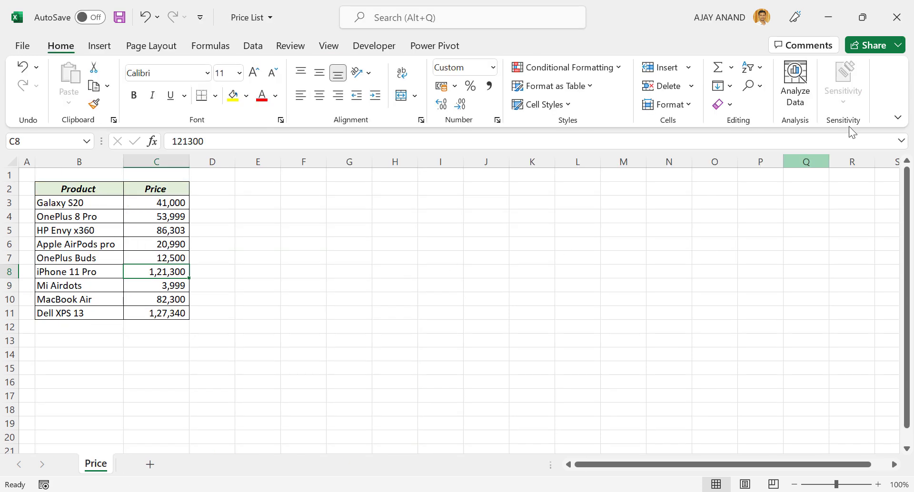
# Close the Price List workbook with its changes saved and reopen it from the Connect 2 Excel files folder
pyautogui.click(896, 17)
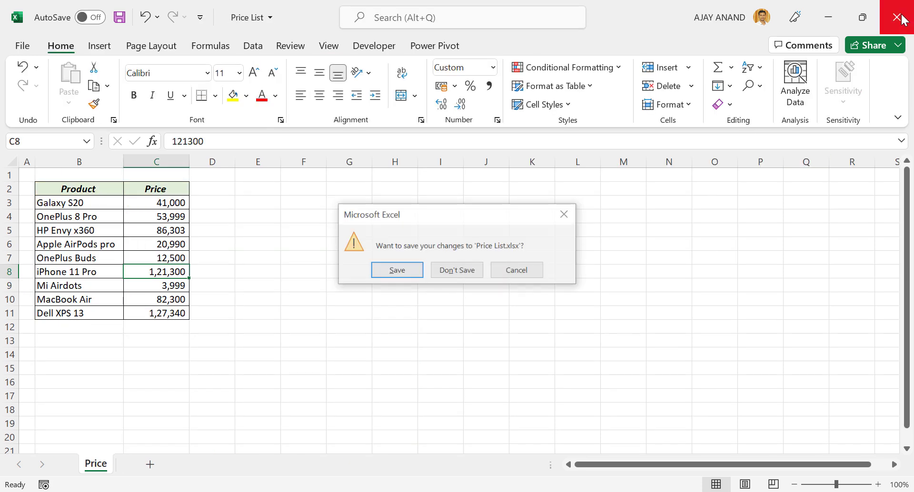
pyautogui.click(397, 271)
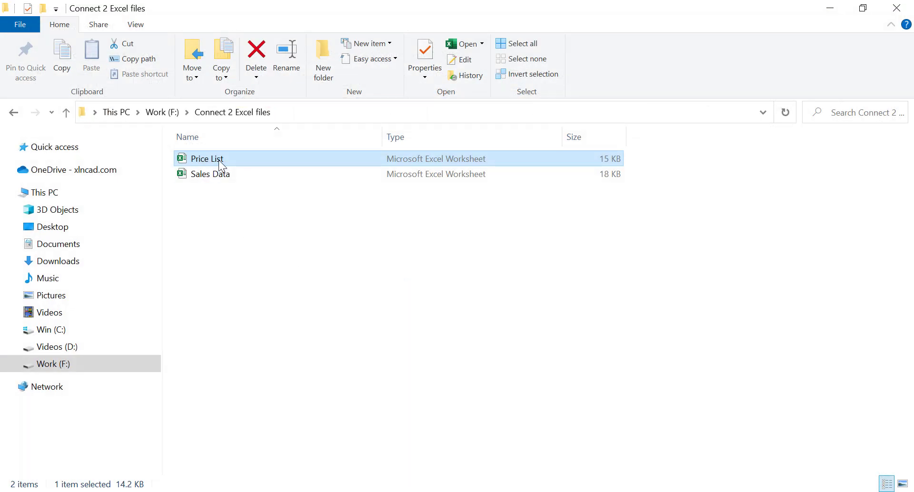
pyautogui.doubleClick(231, 158)
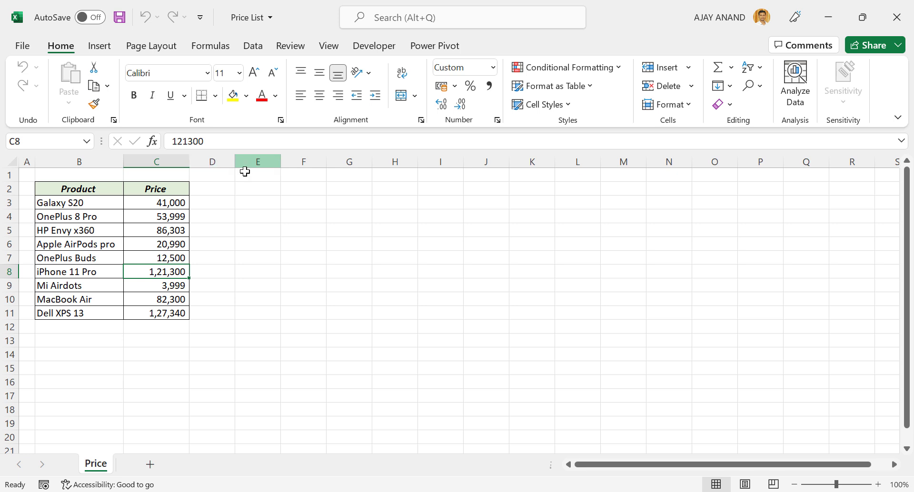
# Set the Galaxy S20 price in cell C3 to 39000 and close the Price List workbook, saving the change
pyautogui.click(146, 203)
pyautogui.write('39')
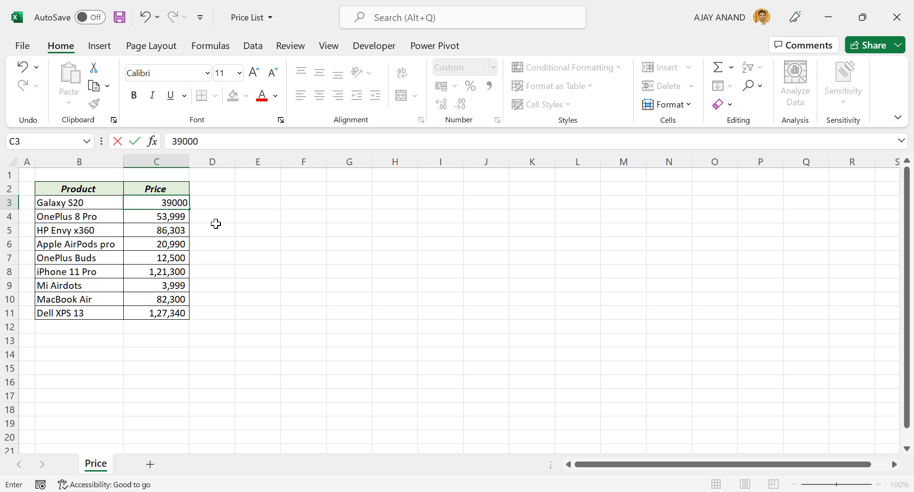
pyautogui.press('Return')
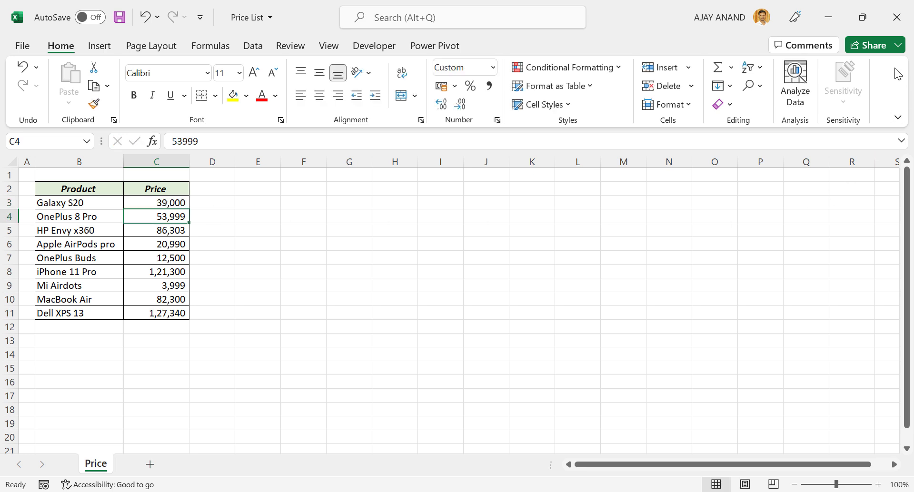
pyautogui.click(899, 23)
pyautogui.click(397, 269)
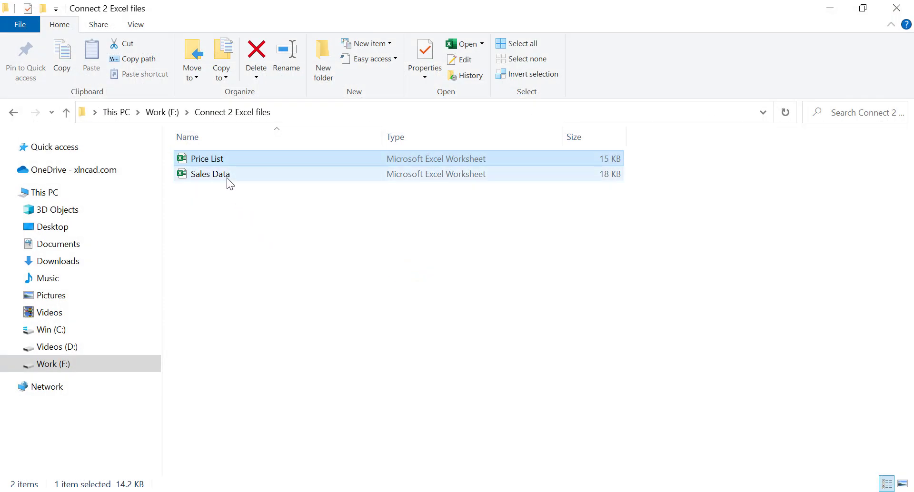
# Open the Sales Data workbook, move the external links warning clear of the Galaxy S20 prices, and update the links
pyautogui.doubleClick(228, 180)
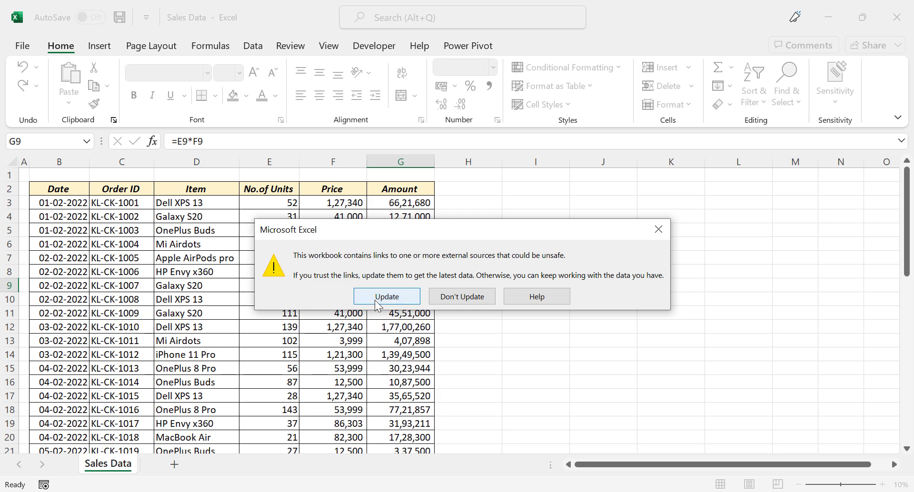
pyautogui.moveTo(358, 229); pyautogui.dragTo(364, 328)
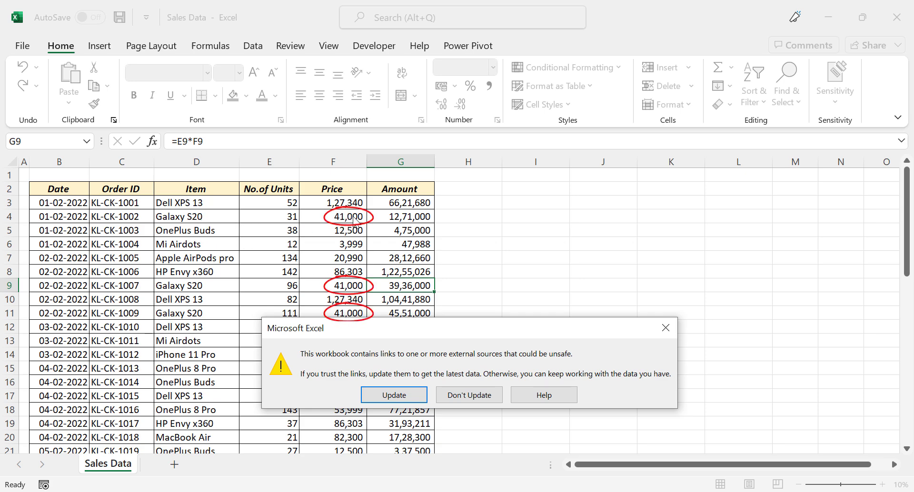
pyautogui.click(399, 395)
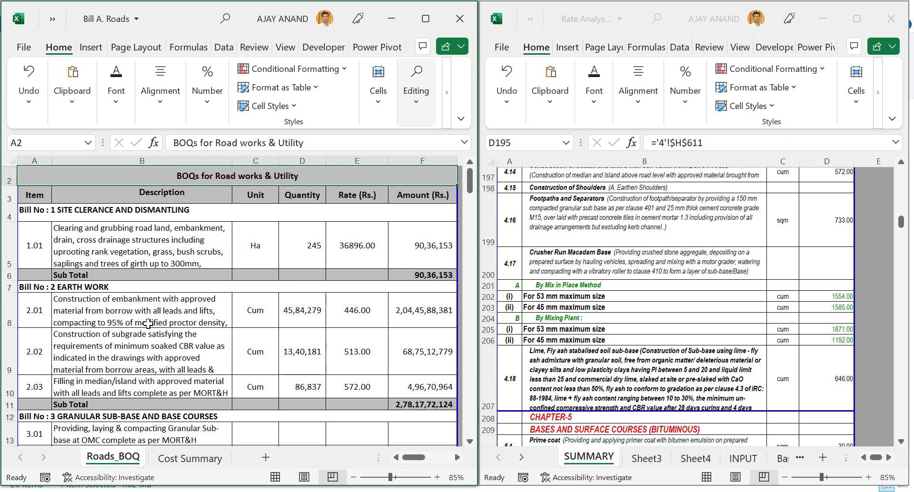
# Look through the bill items, rates and amounts on the Roads_BOQ sheet and return to its beginning
pyautogui.scroll(-1, 194, 328)
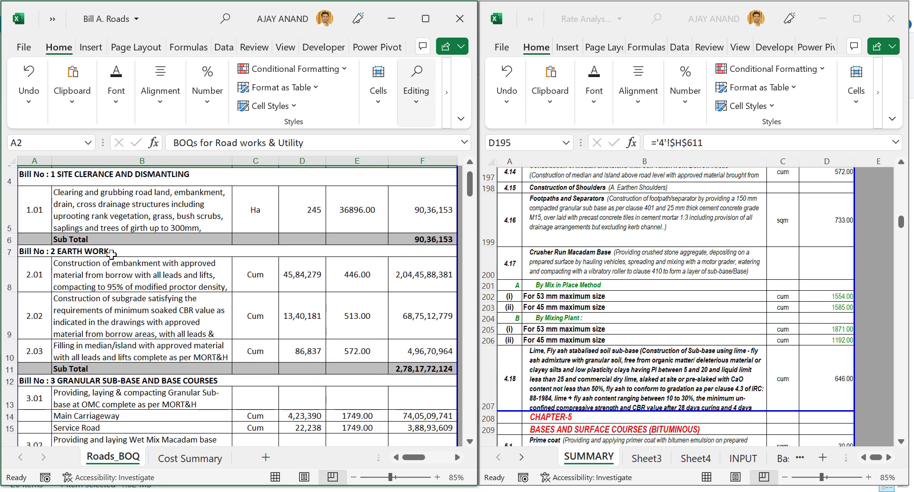
pyautogui.scroll(-2, 107, 282)
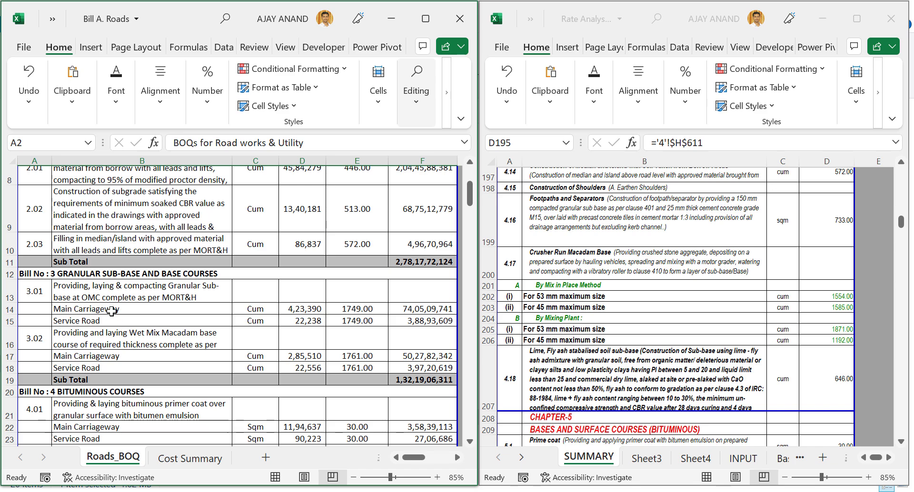
pyautogui.scroll(-3, 129, 305)
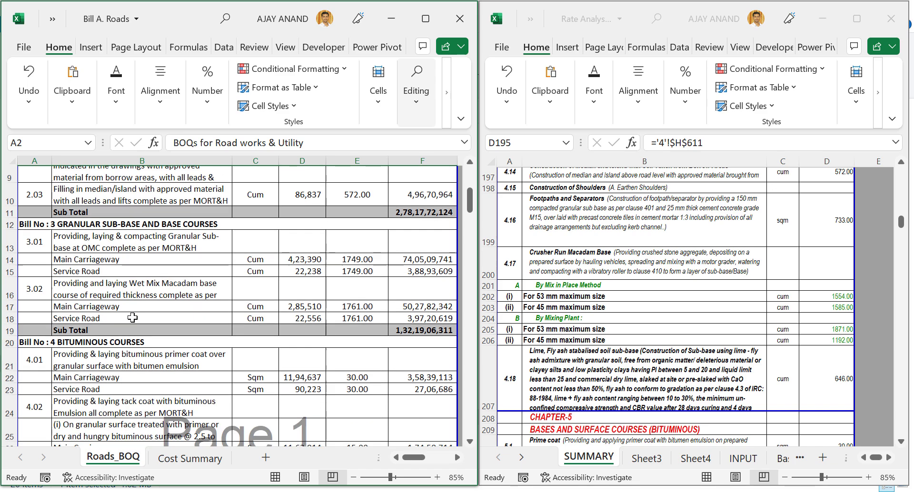
pyautogui.scroll(-10, 133, 333)
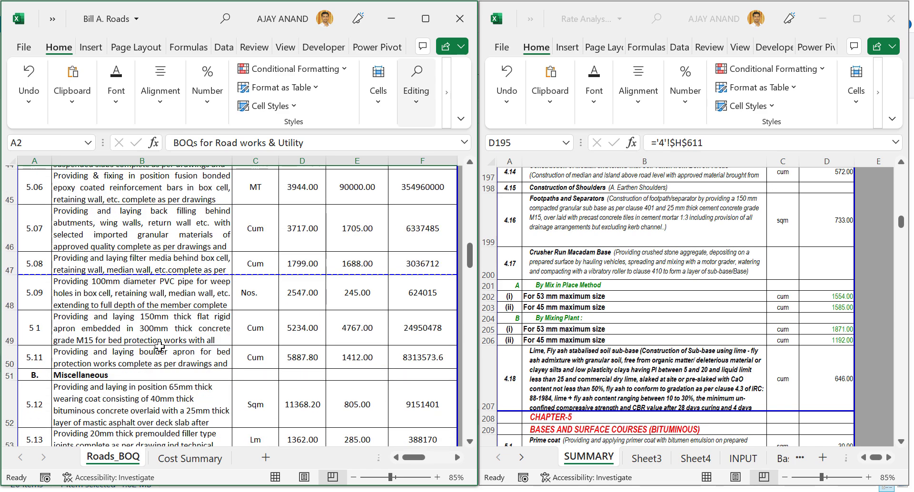
pyautogui.scroll(-12, 160, 347)
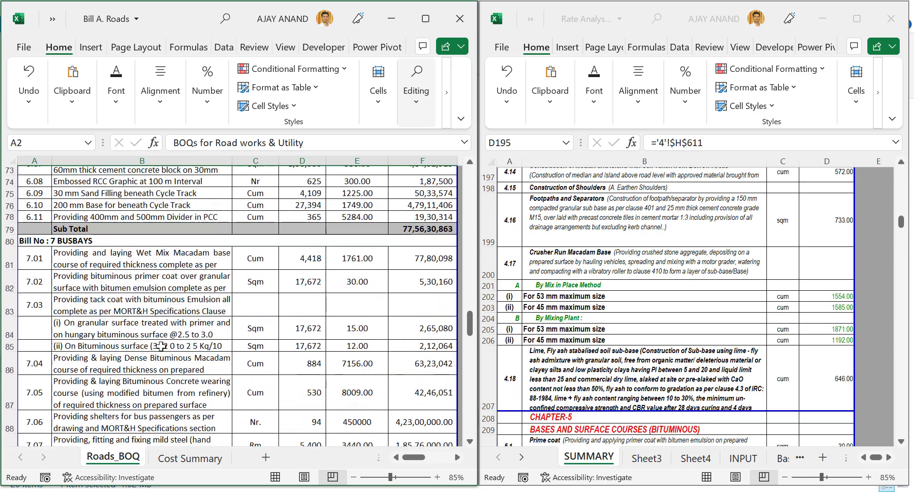
pyautogui.scroll(20, 161, 346)
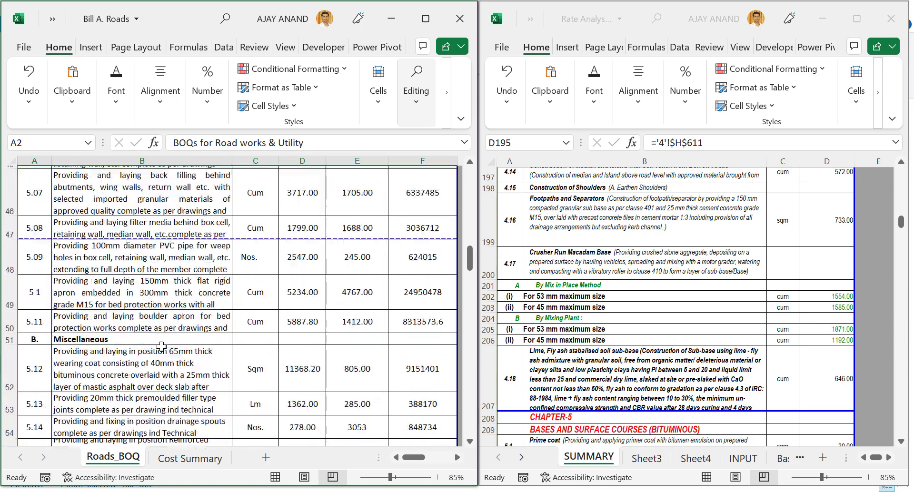
pyautogui.scroll(7, 162, 346)
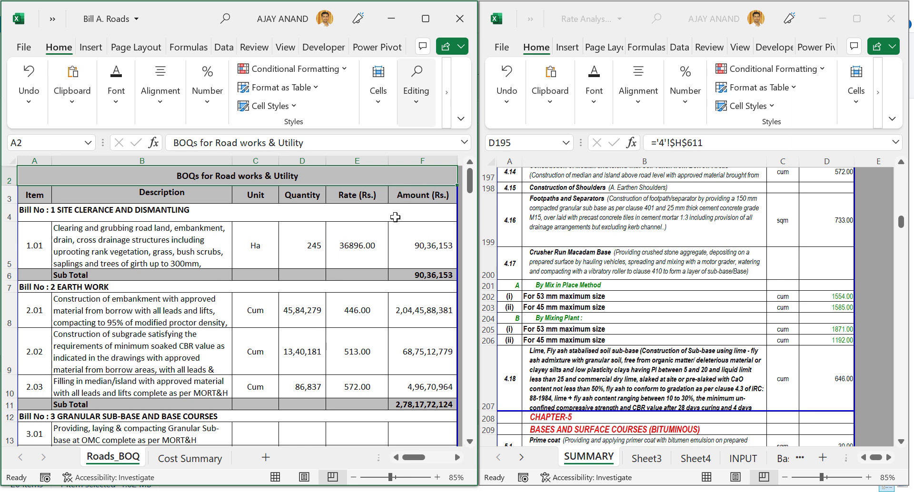
# Inspect the formulas behind the amount in F5 and the rates in E5, E8 and E9 of Roads_BOQ
pyautogui.click(412, 238)
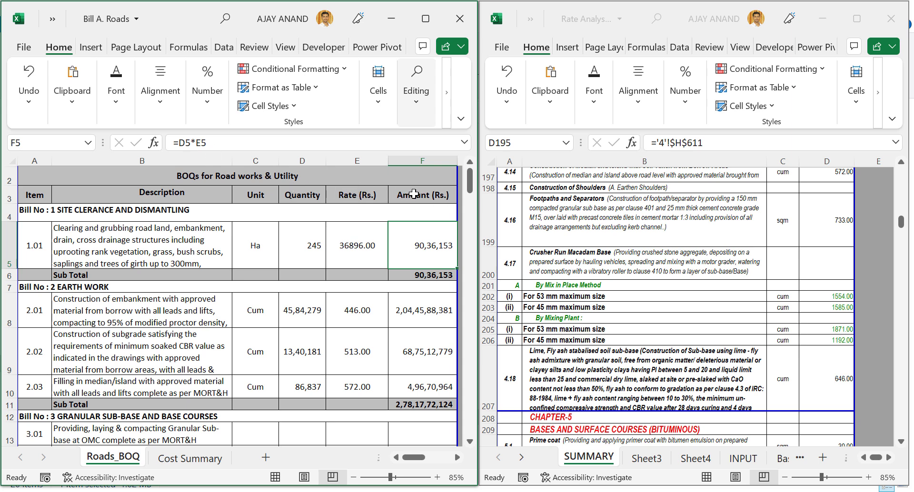
pyautogui.click(350, 238)
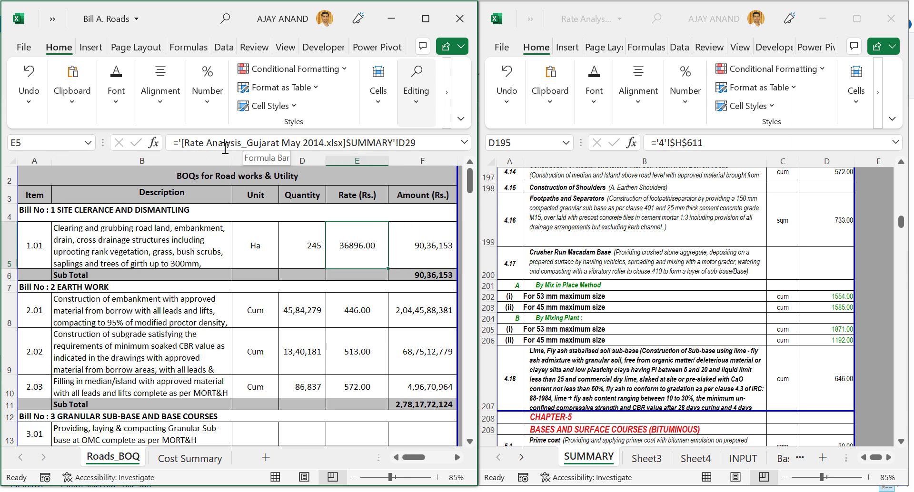
pyautogui.click(358, 308)
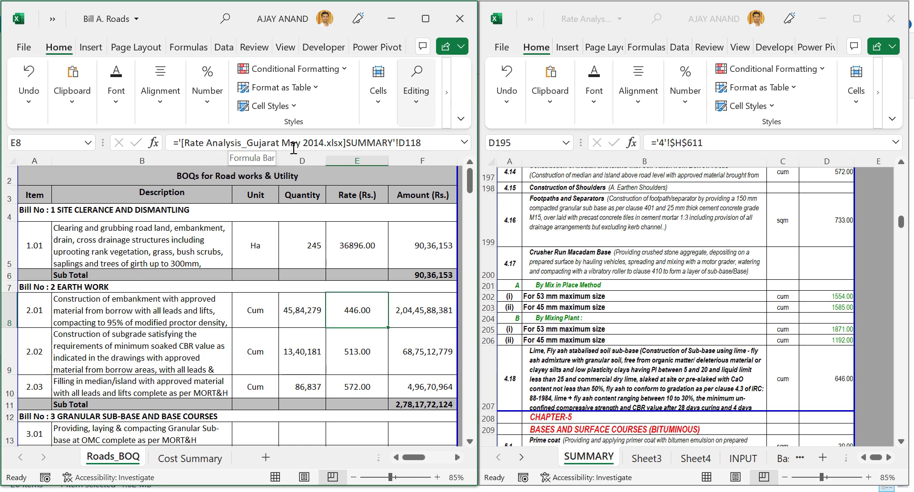
pyautogui.click(353, 351)
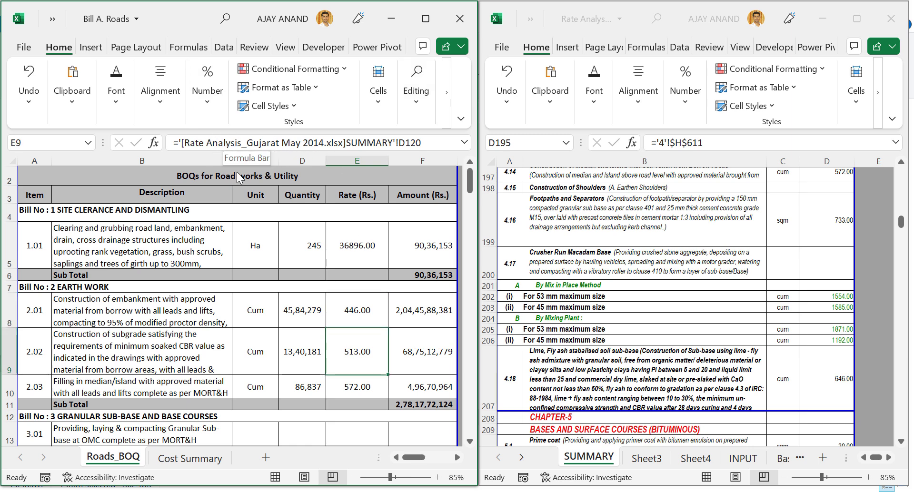
# Trace the embankment rate in E8 of Roads_BOQ to its source cell in the Rate Analysis workbook
pyautogui.click(339, 311)
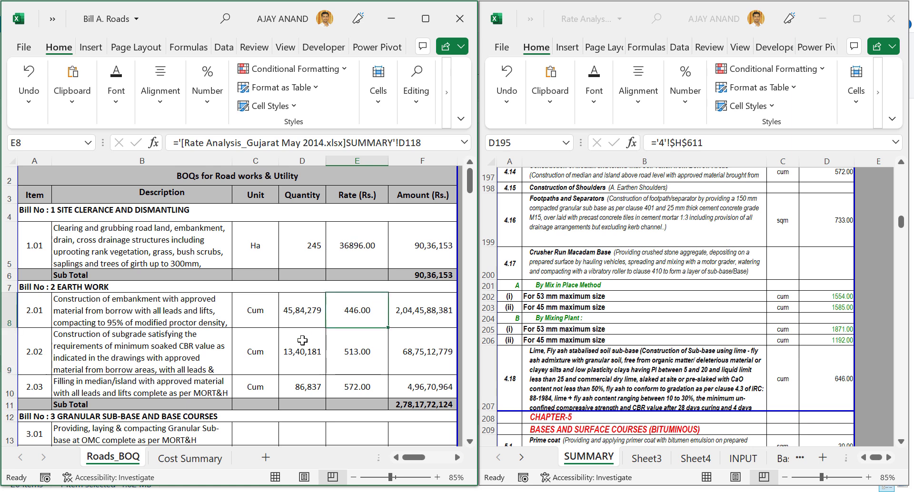
pyautogui.hotkey('ctrl', '[')
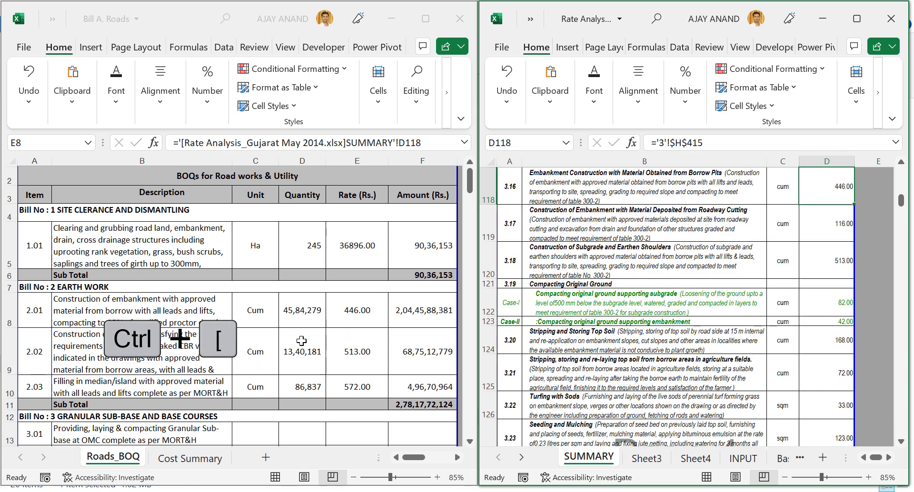
pyautogui.scroll(1, 690, 252)
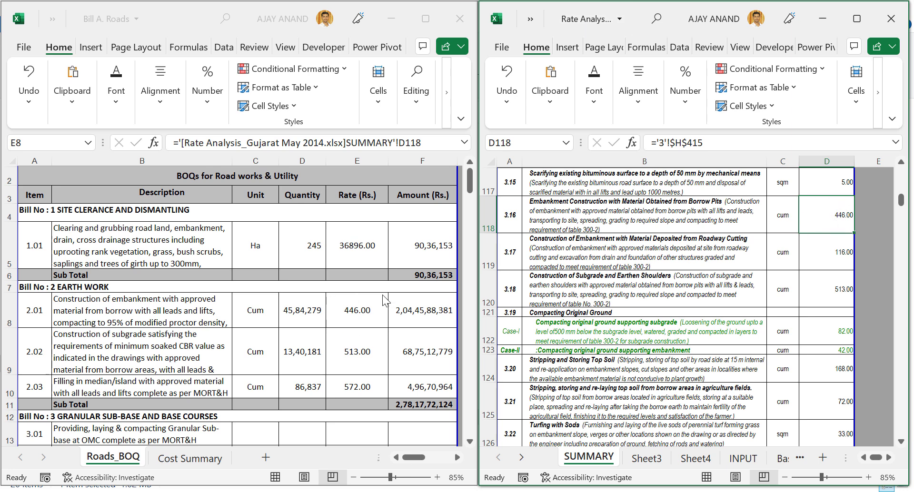
# Trace the Wet Mix Macadam main carriageway rate in E17 to its source cell and review the rates below it in SUMMARY
pyautogui.click(368, 317)
pyautogui.scroll(-3, 357, 317)
pyautogui.scroll(-2, 356, 316)
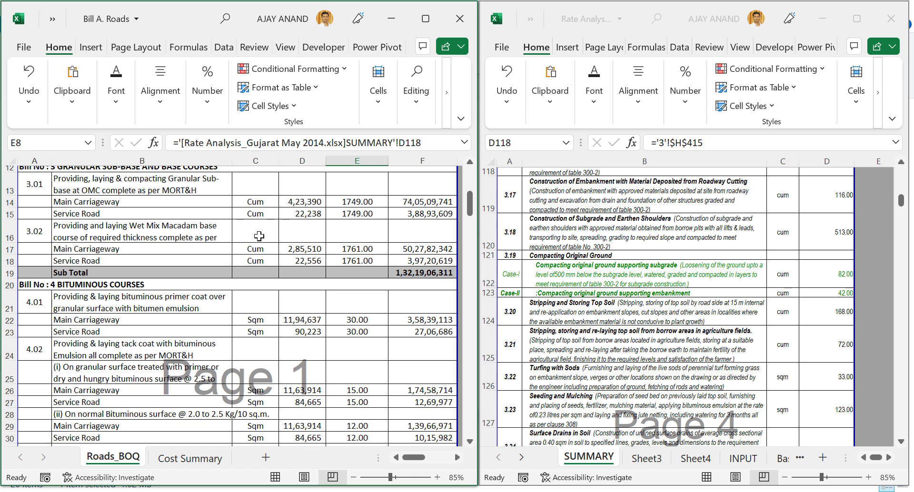
pyautogui.click(361, 250)
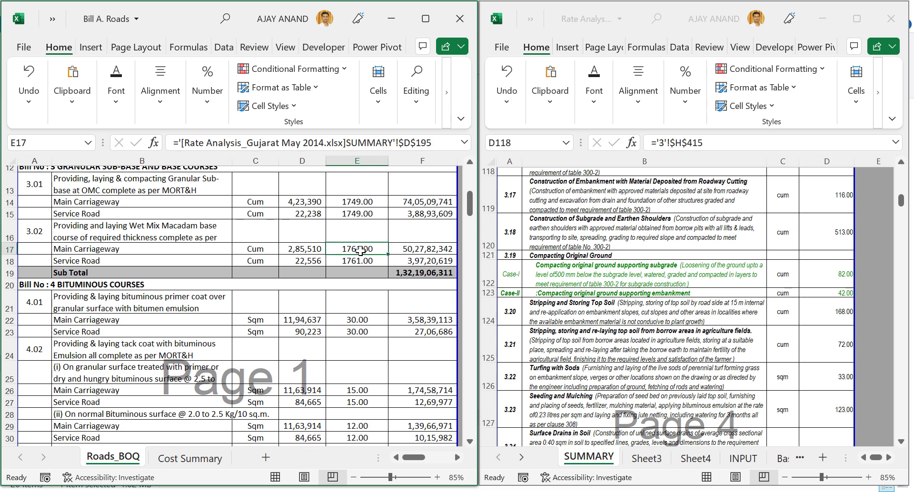
pyautogui.hotkey('ctrl', '[')
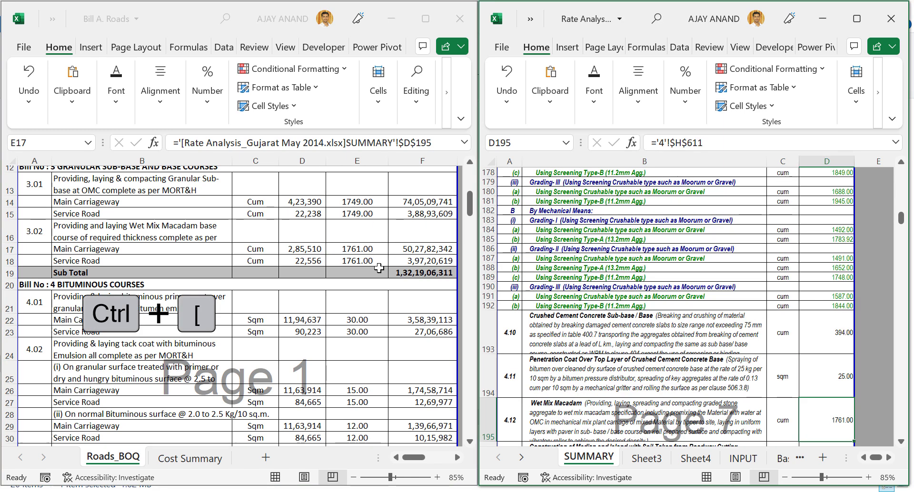
pyautogui.scroll(-2, 850, 280)
pyautogui.scroll(-2, 850, 281)
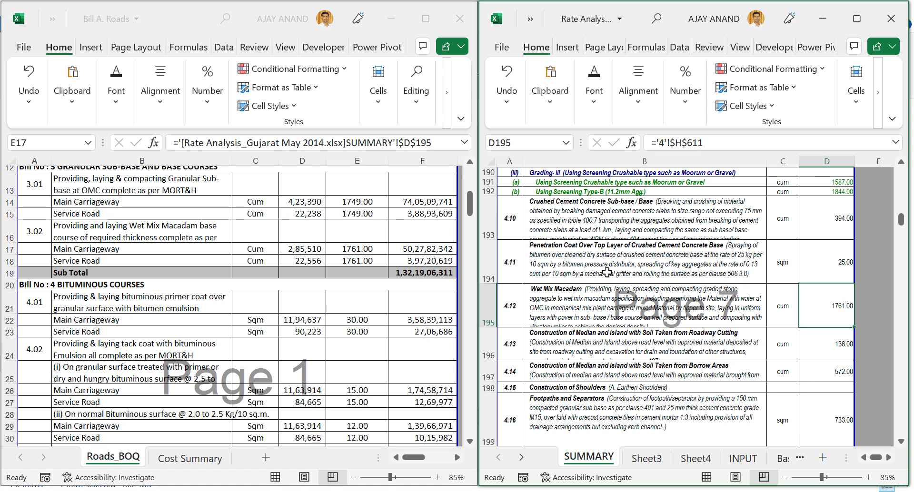
pyautogui.scroll(-2, 610, 280)
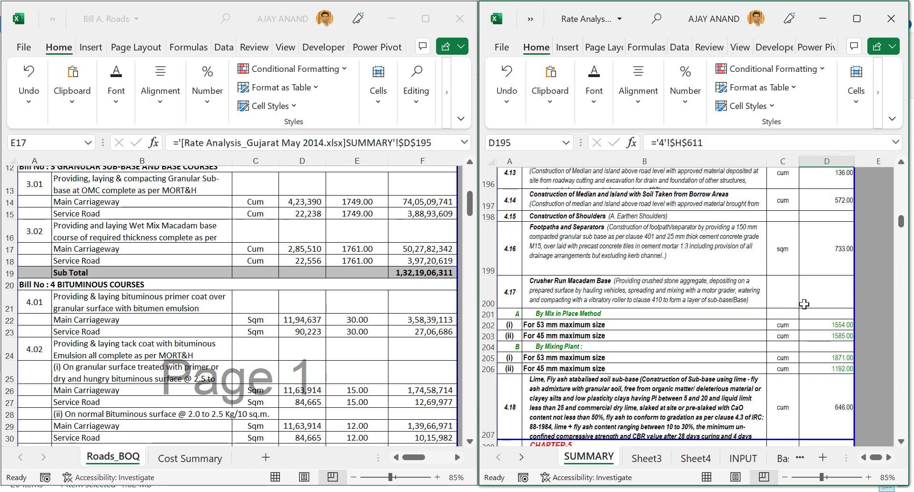
pyautogui.scroll(-4, 800, 308)
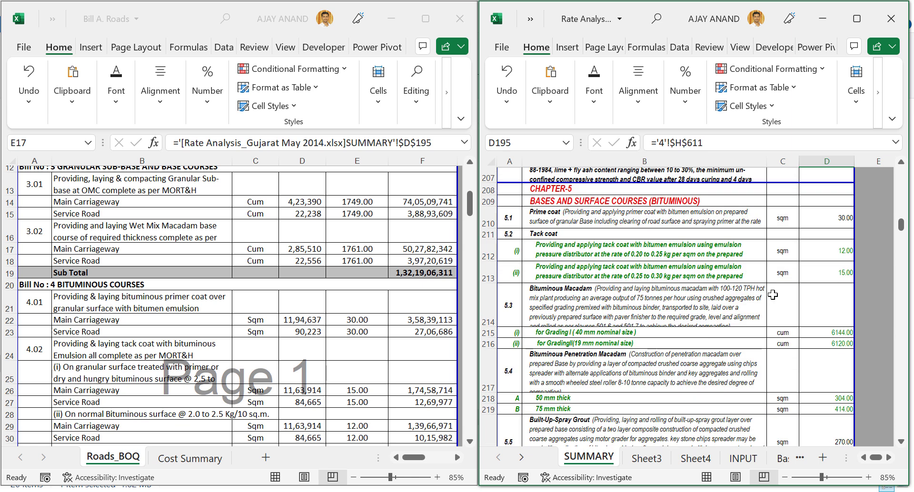
# Trace the Dense Bituminous Macadam main carriageway rate in E32 of Roads_BOQ to its source cell in the SUMMARY sheet
pyautogui.click(98, 344)
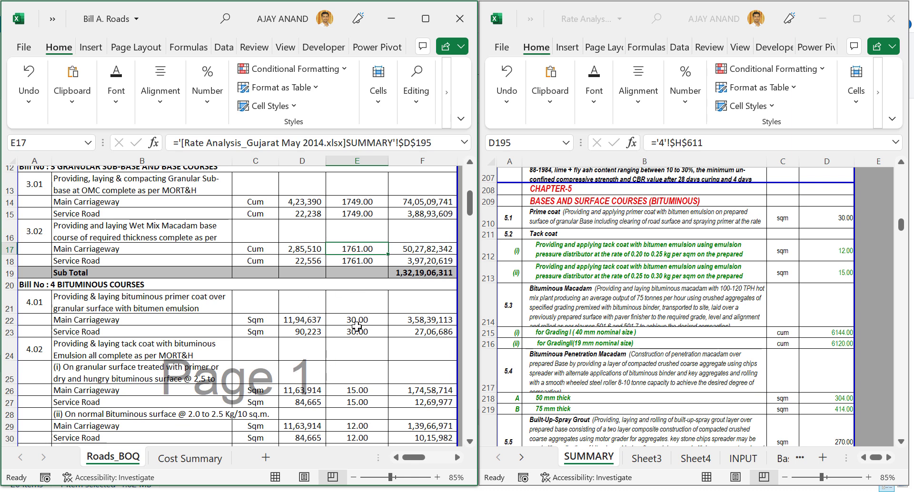
pyautogui.scroll(-1, 358, 327)
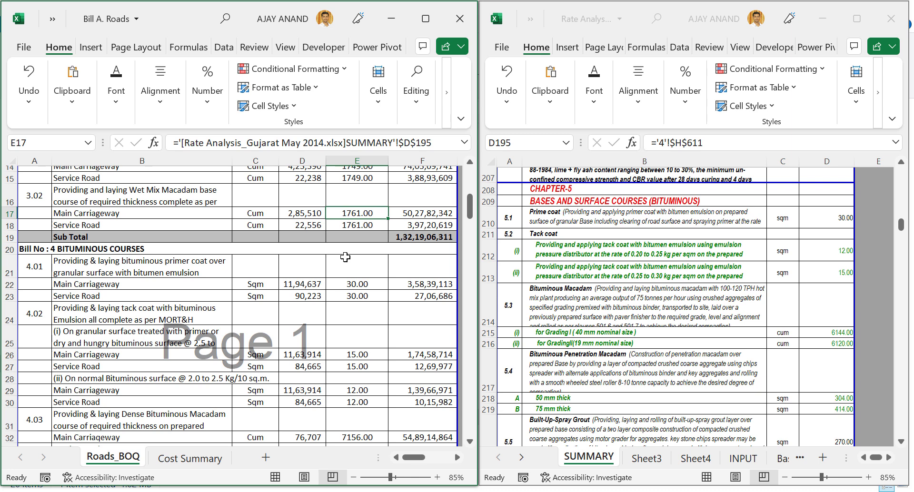
pyautogui.scroll(-3, 345, 250)
pyautogui.click(349, 328)
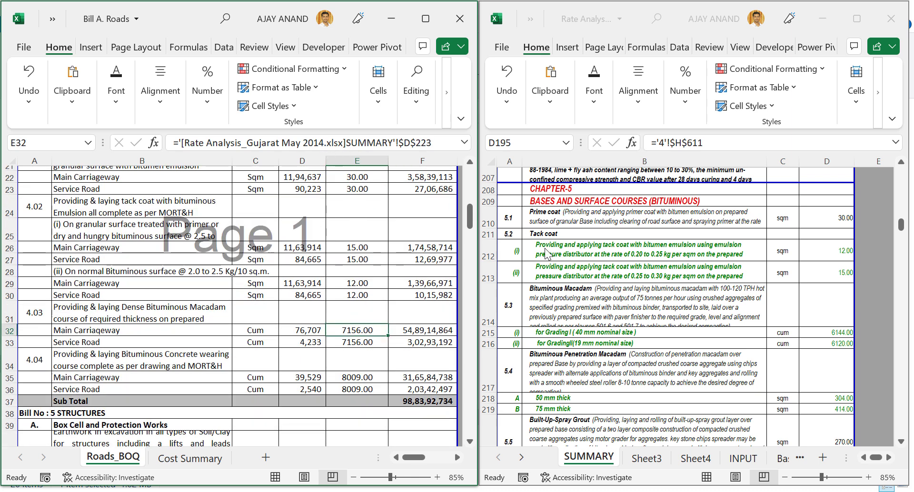
pyautogui.hotkey('ctrl', '[')
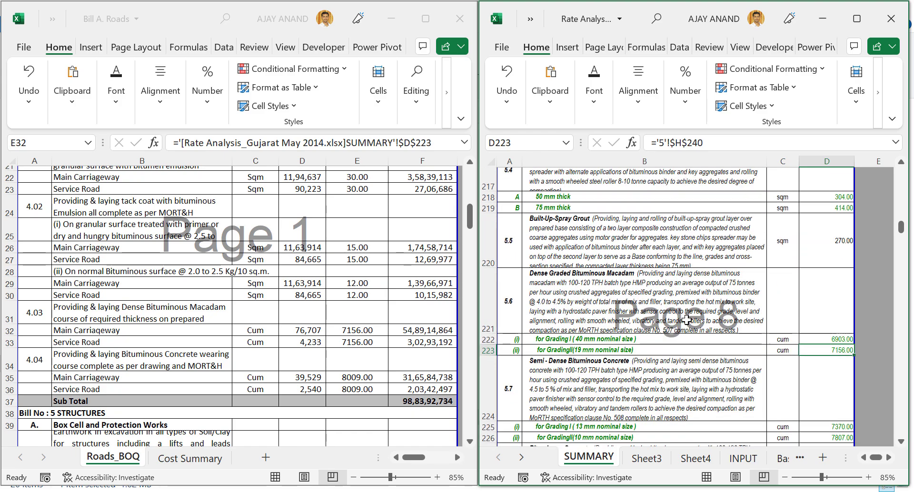